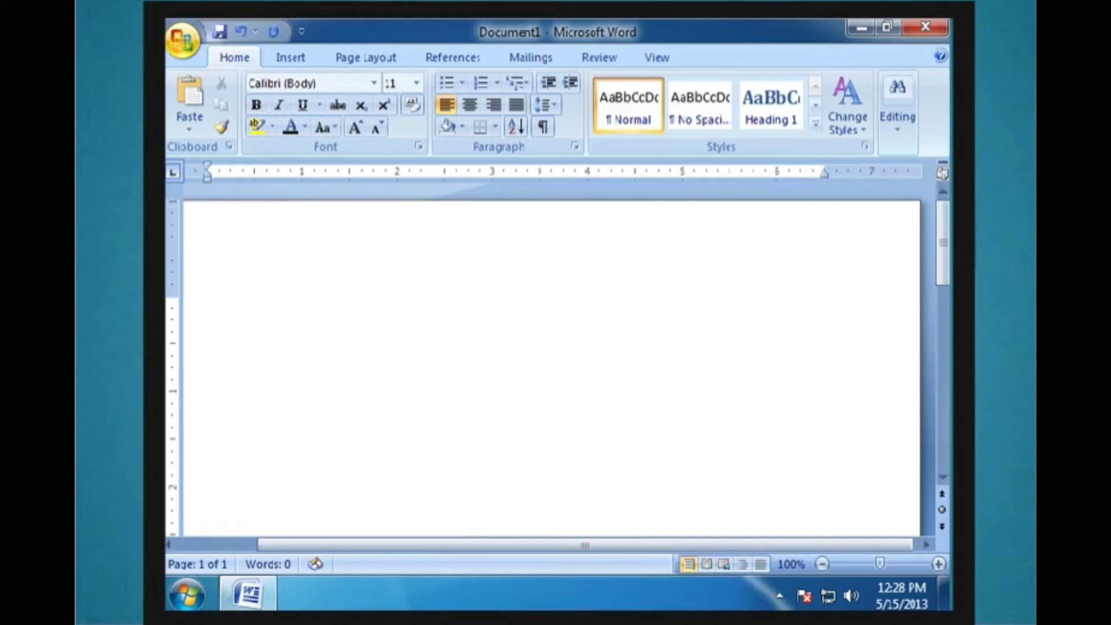
pyautogui.hotkey('alt', 'f')
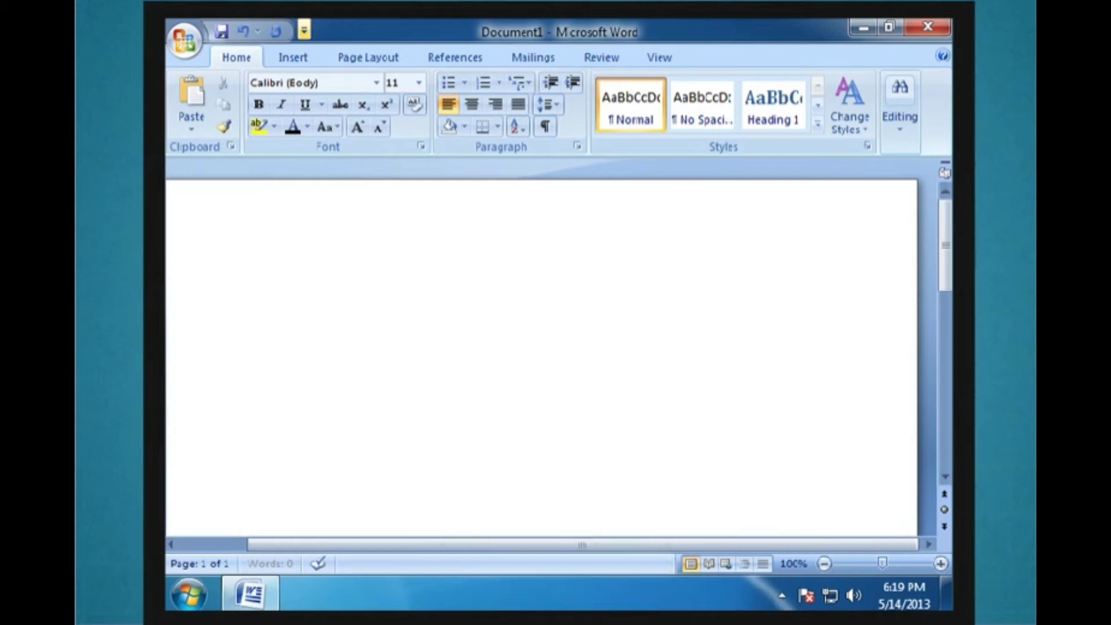
# Show the Customize Quick Access Toolbar list of commands that can be added for quick access
pyautogui.click(303, 31)
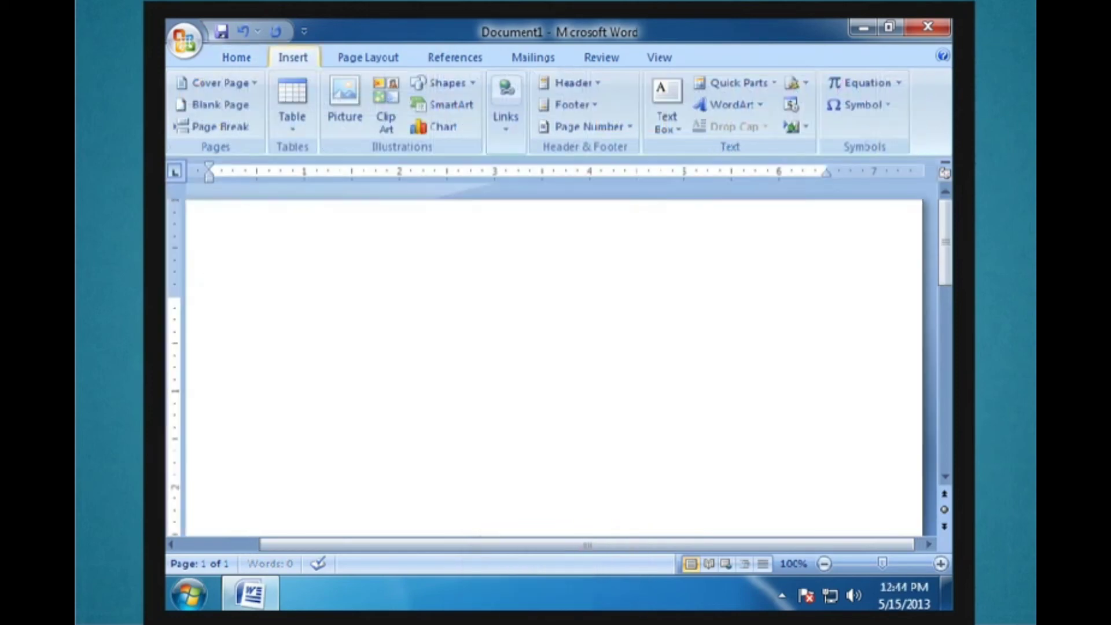
# Show the Page Layout, References and Mailings ribbon tabs in turn with Alt+P, Alt+S, Alt+M
pyautogui.hotkey('alt', 'p')
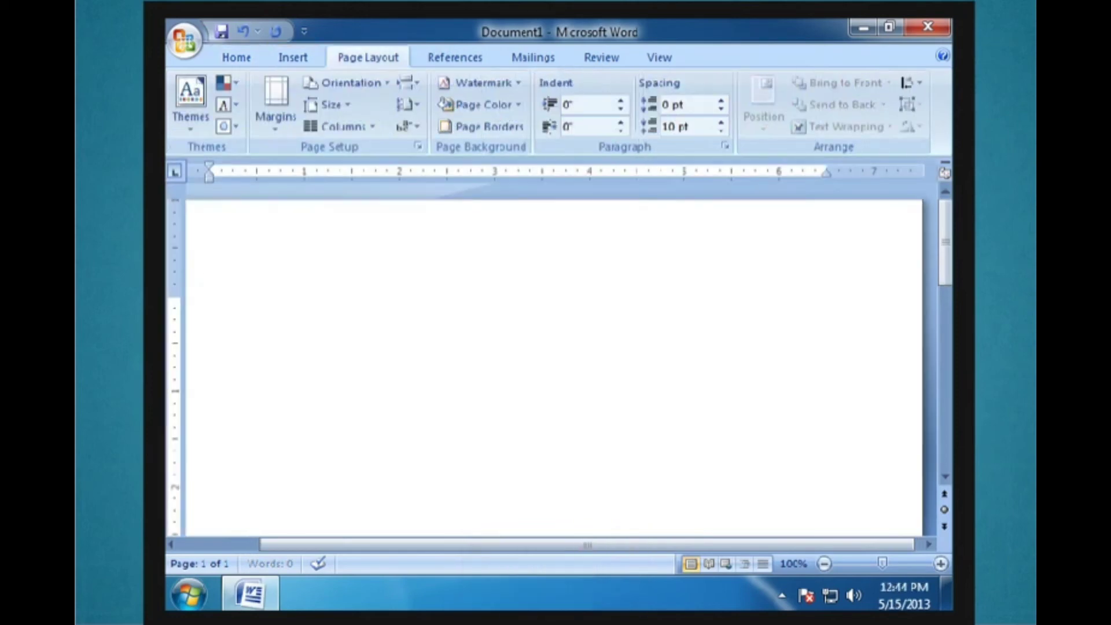
pyautogui.hotkey('alt', 's')
pyautogui.hotkey('alt', 'm')
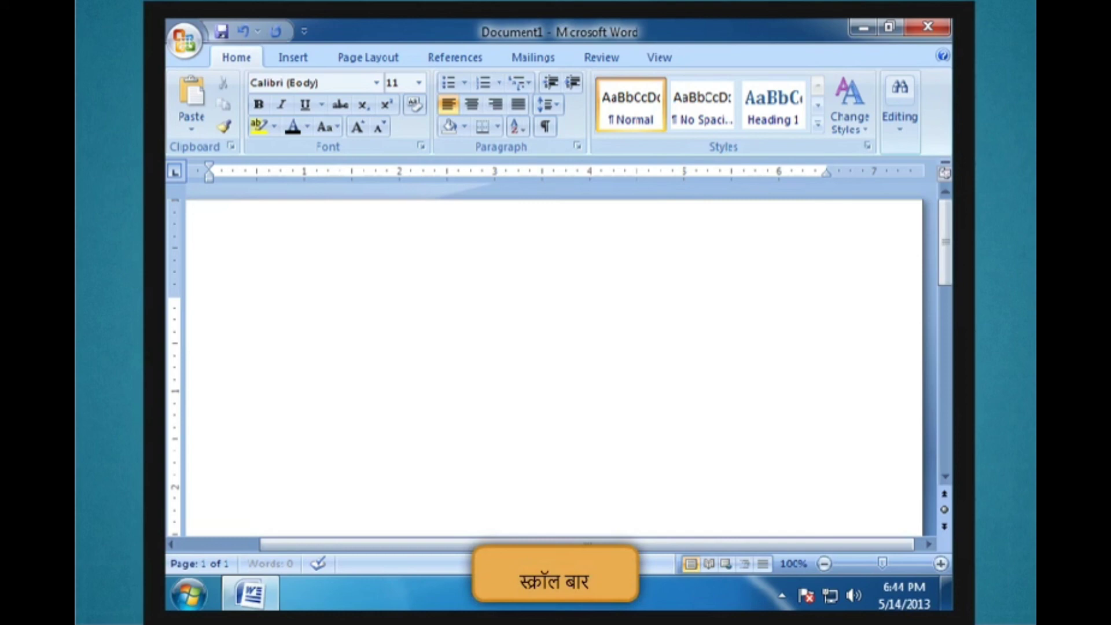
# Scroll the blank page down three notches to hide the grey gap above it
pyautogui.scroll(-1, 554, 364)
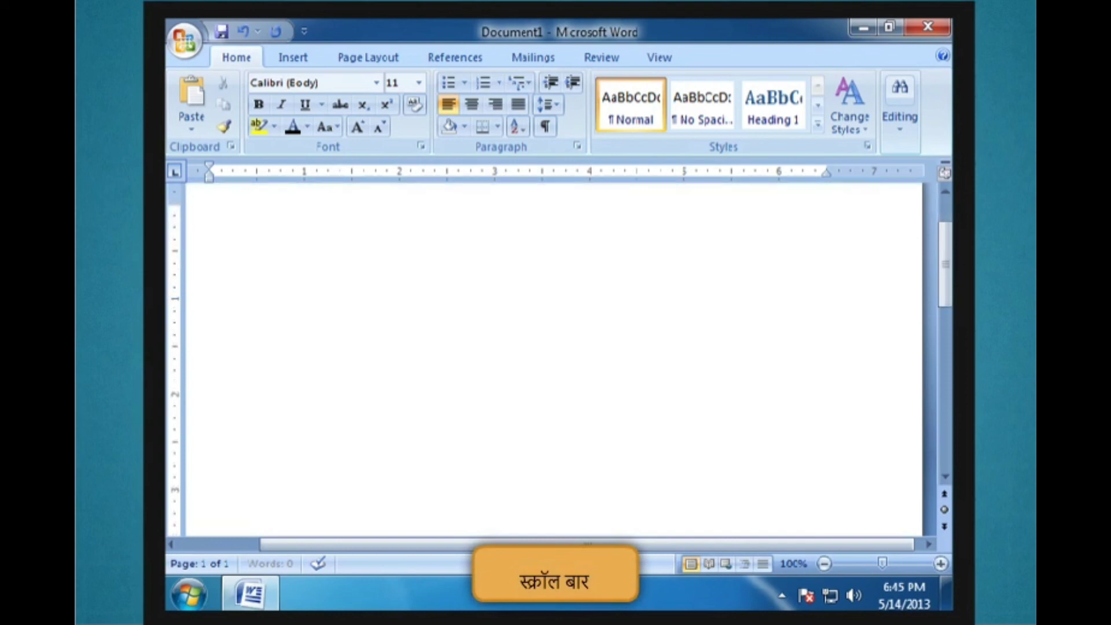